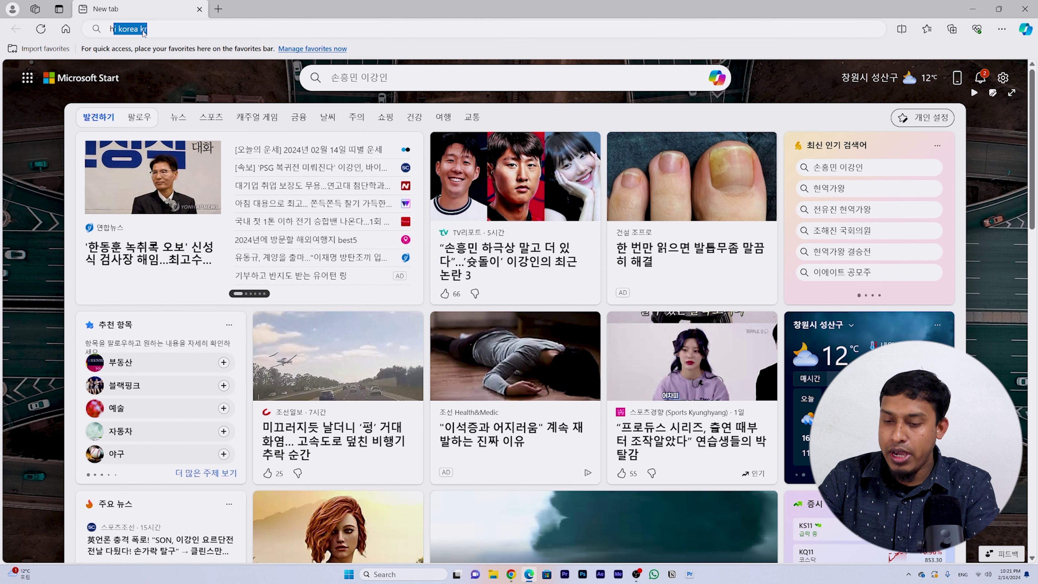
# - Search the web for "hi korea kr" and open the Hi Korea home page from the results
pyautogui.write('hi korea')
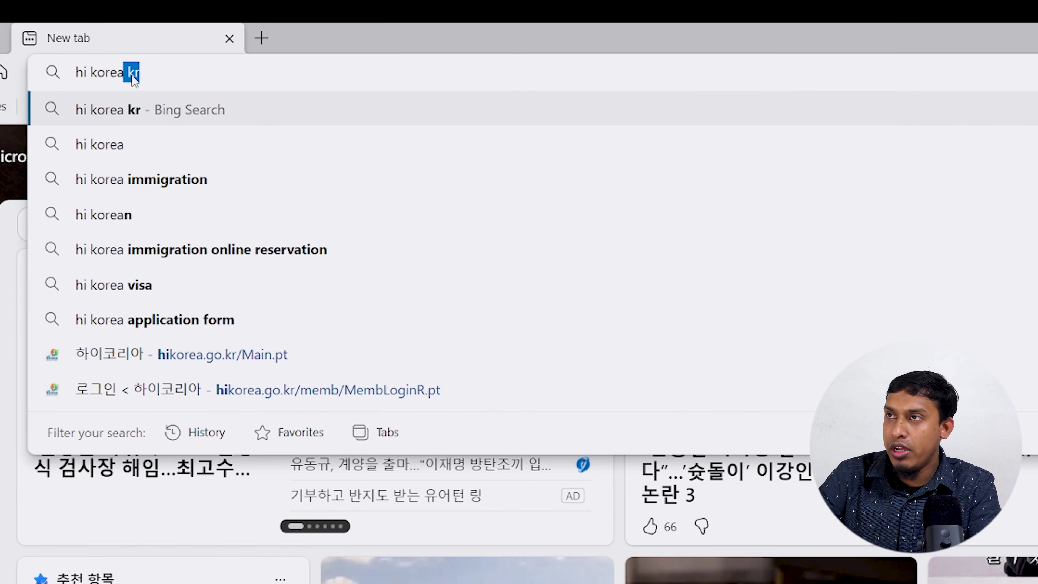
pyautogui.press('Return')
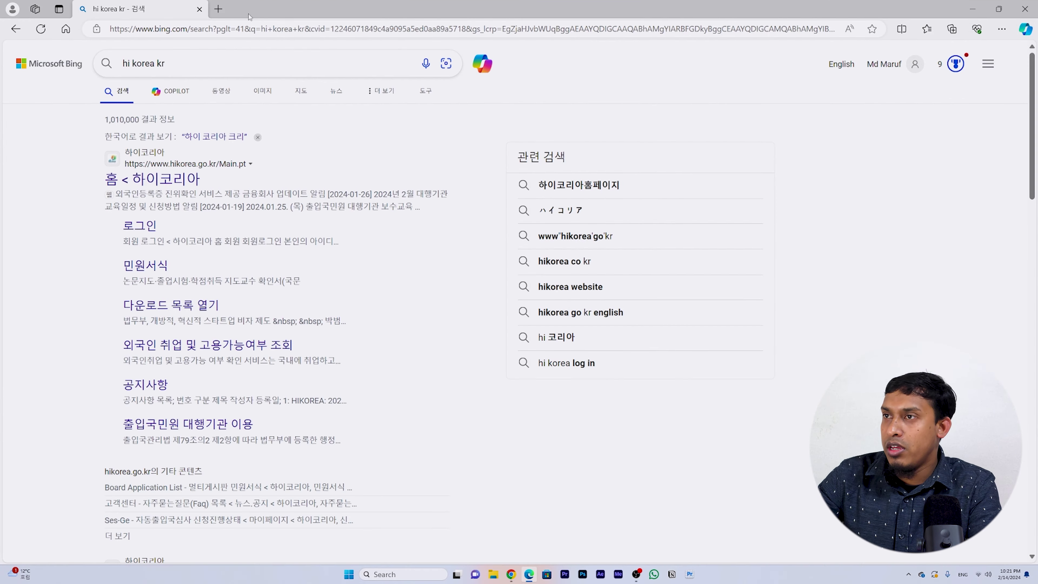
pyautogui.click(171, 180)
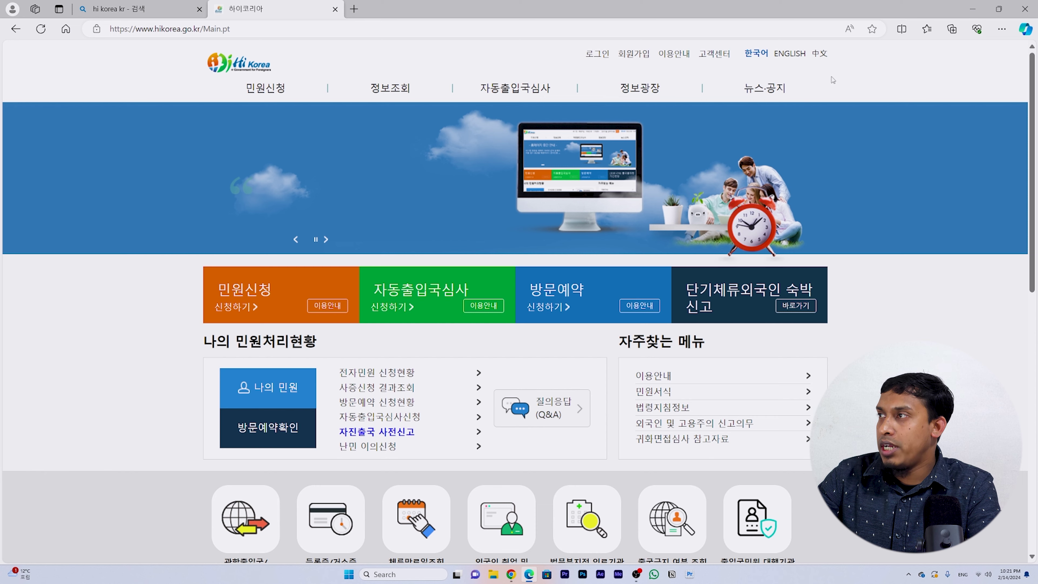
# - Switch the Hi Korea site to English and open its membership login page
pyautogui.moveTo(819, 80)
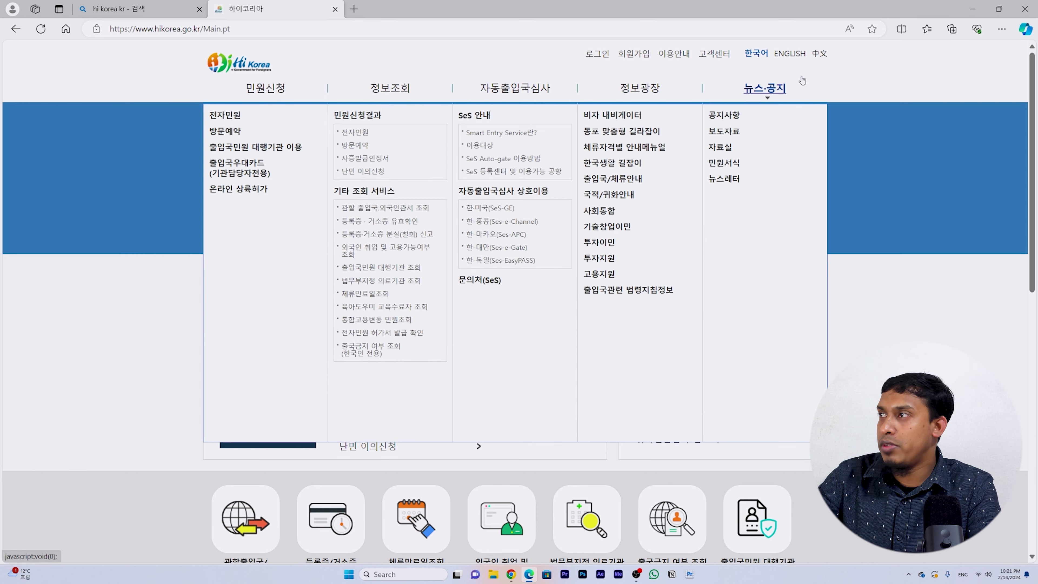
pyautogui.click(789, 53)
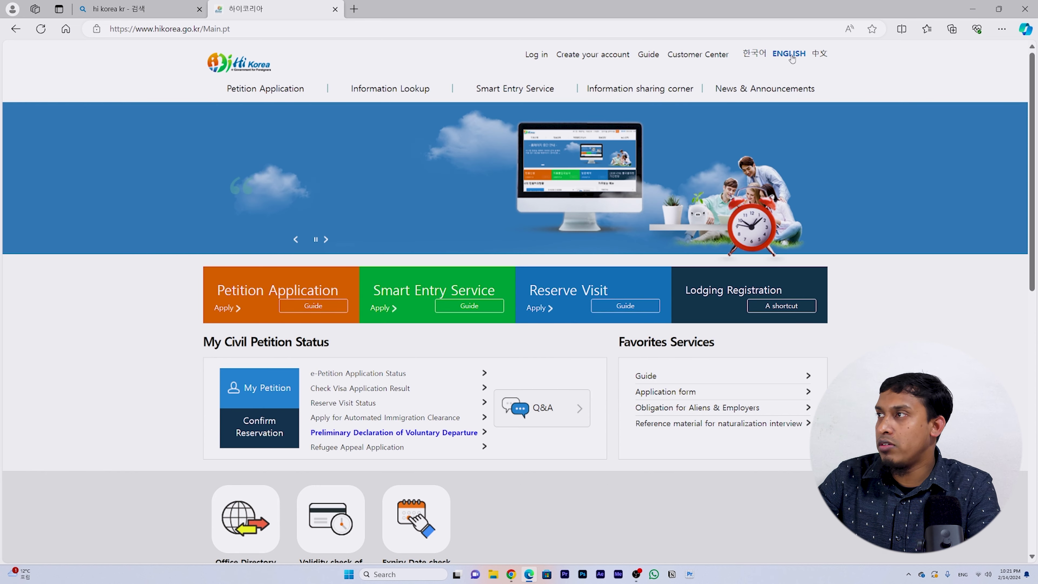
pyautogui.moveTo(390, 89)
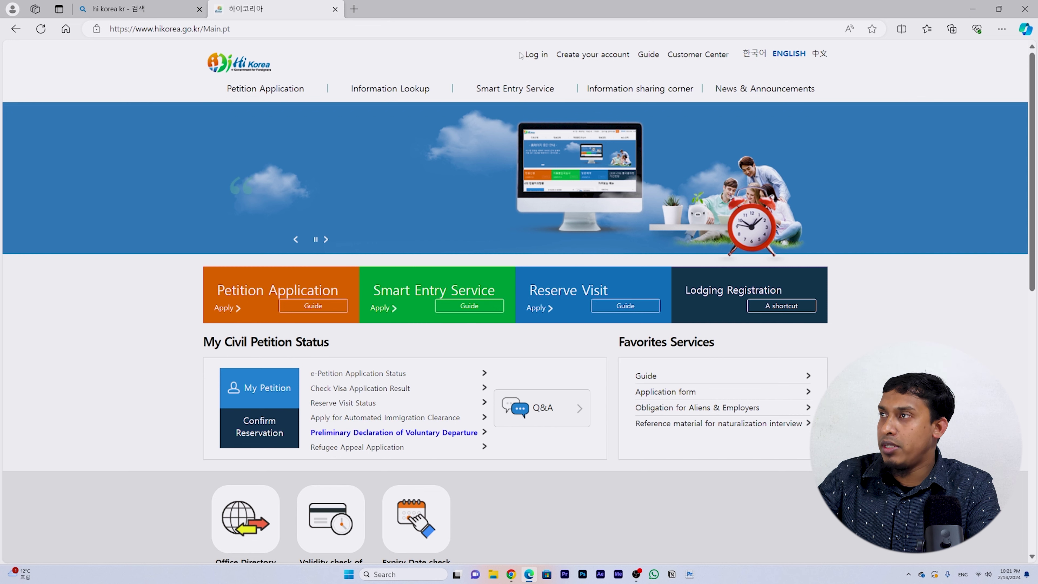
pyautogui.click(533, 59)
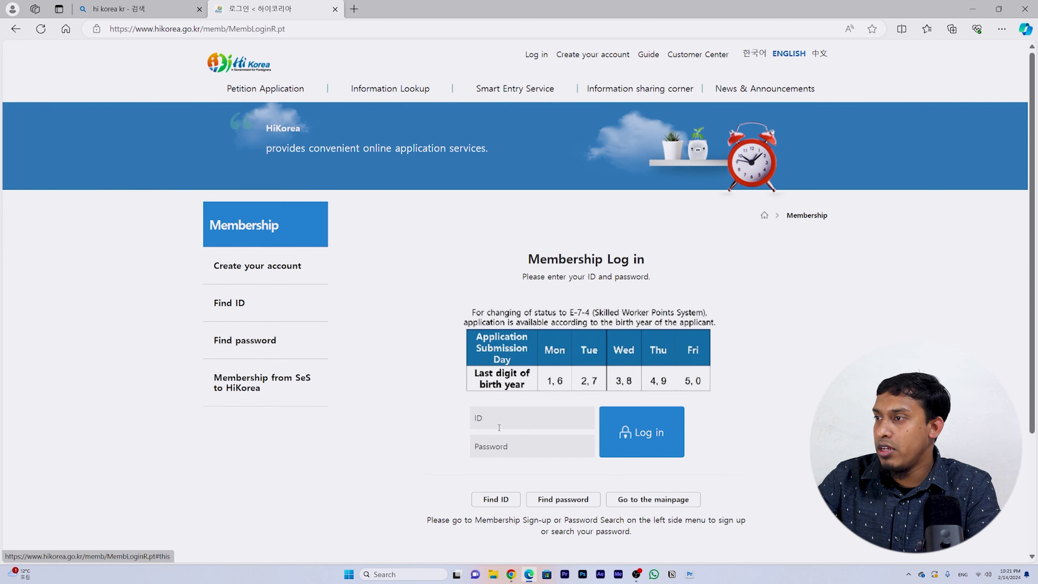
# - Log in to the Hi Korea account with the member ID and the account password
pyautogui.click(496, 421)
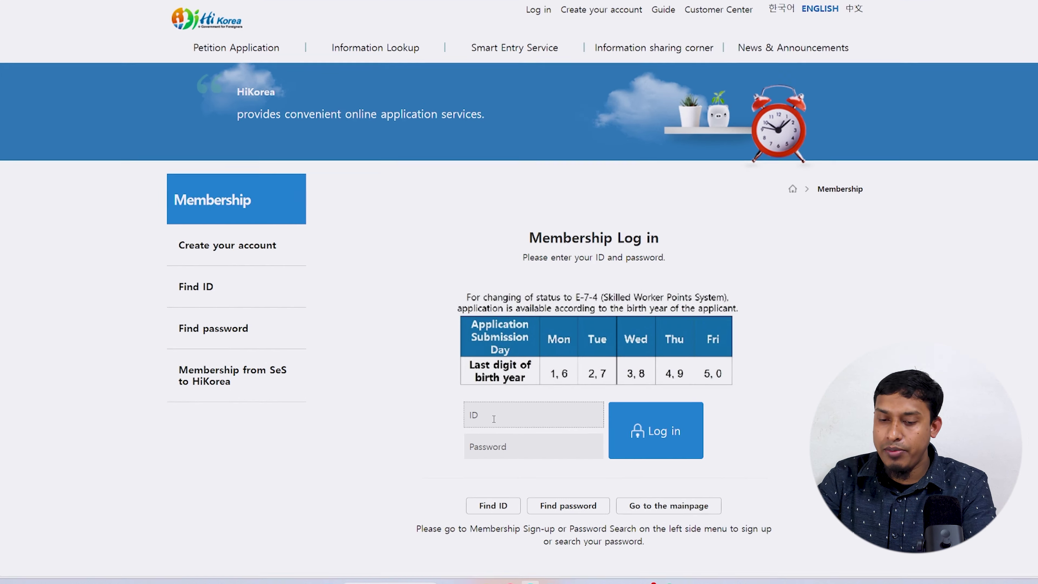
pyautogui.write('mar')
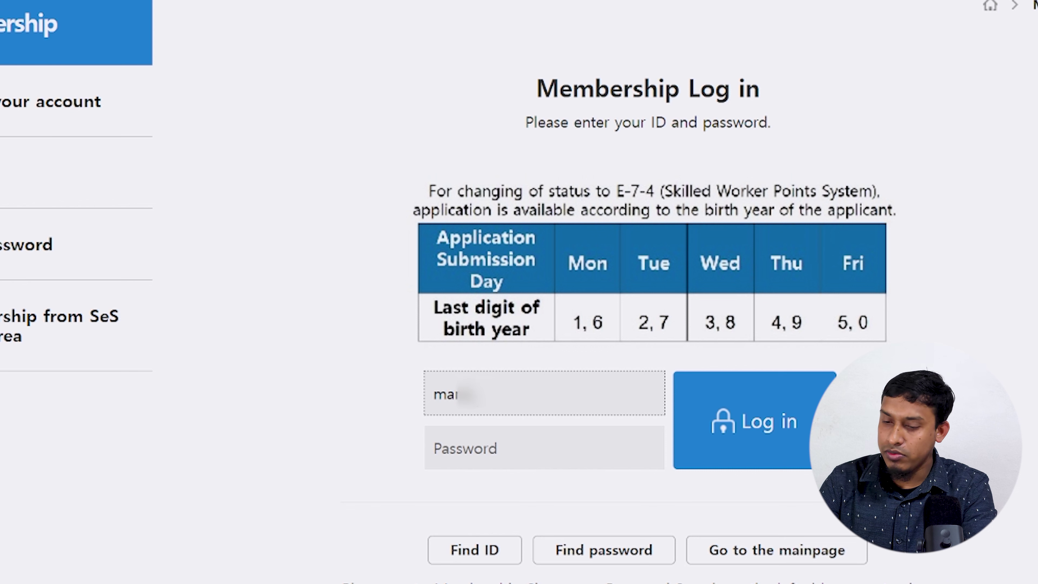
pyautogui.write('****')
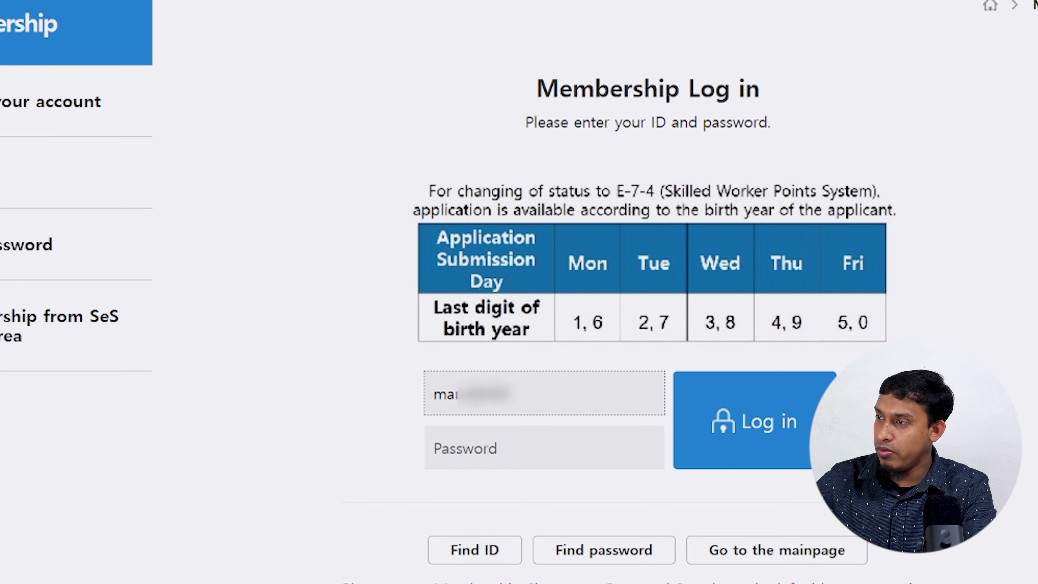
pyautogui.click(472, 448)
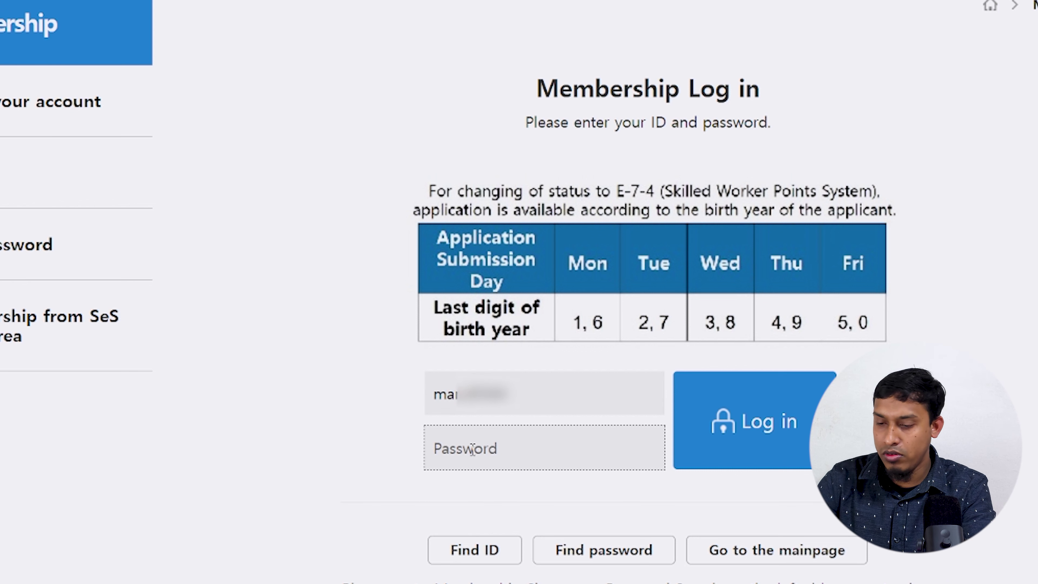
pyautogui.write('****')
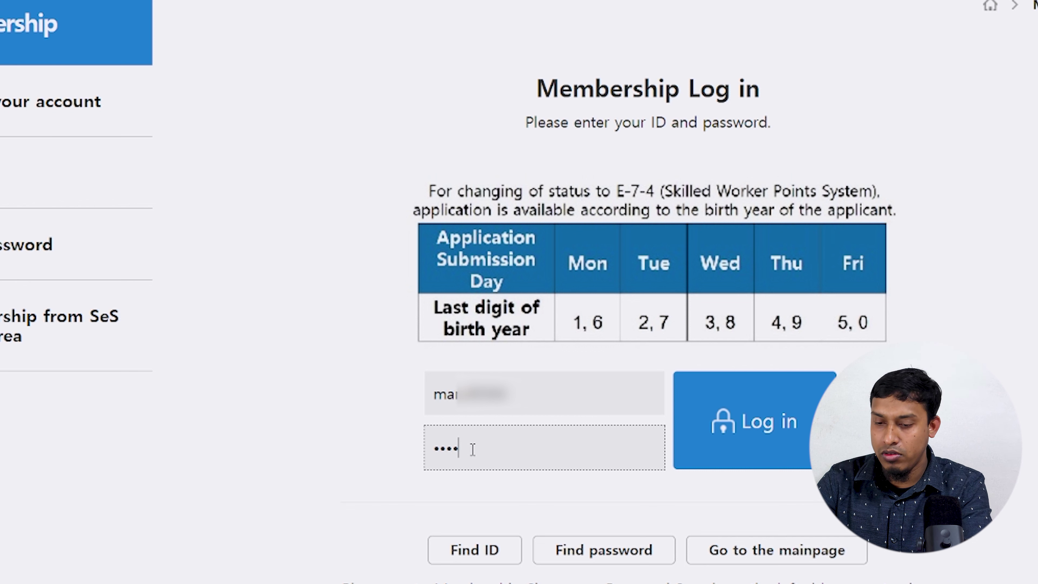
pyautogui.write('*****')
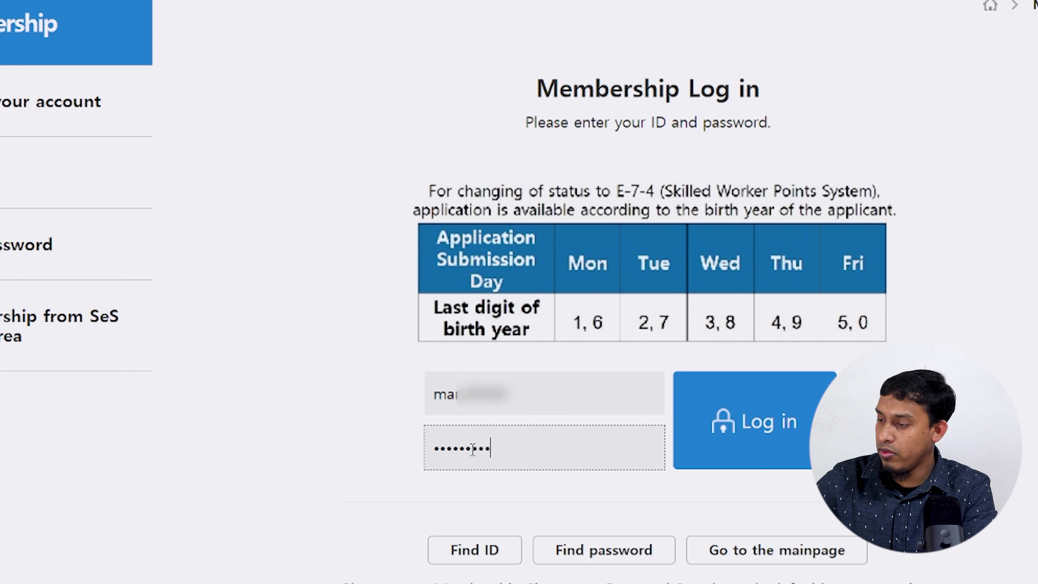
pyautogui.click(713, 424)
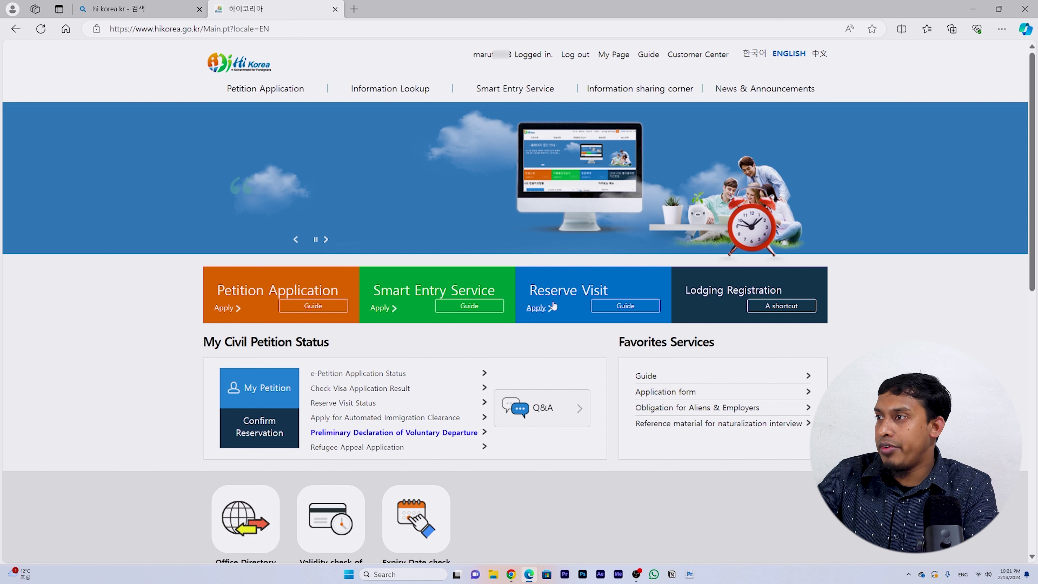
# - Start a visit reservation application from Reserve Visit, agreeing to the important reservation notes and acknowledging the notice about choosing a date
pyautogui.click(539, 307)
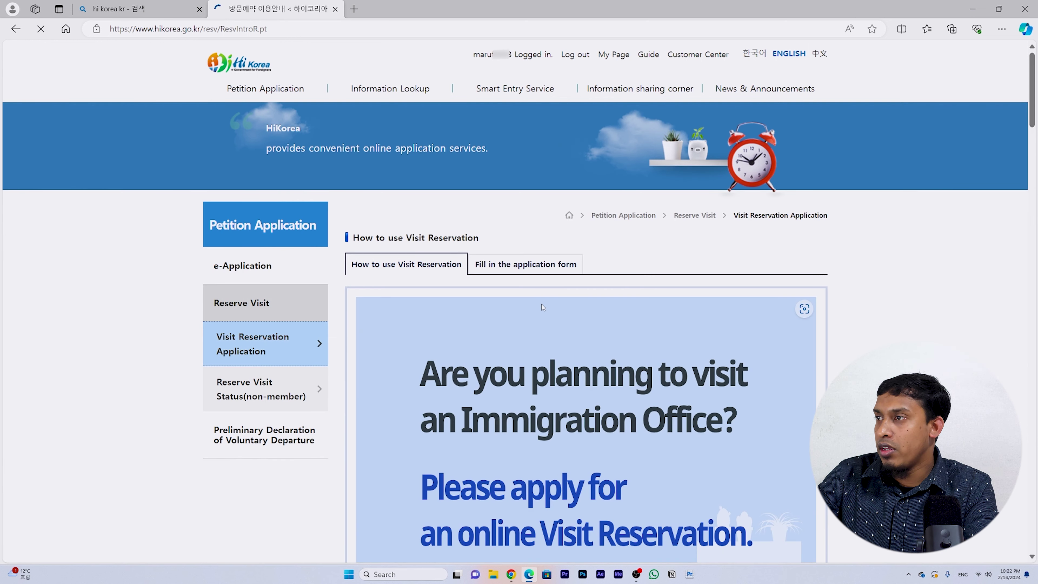
pyautogui.scroll(-20, 639, 285)
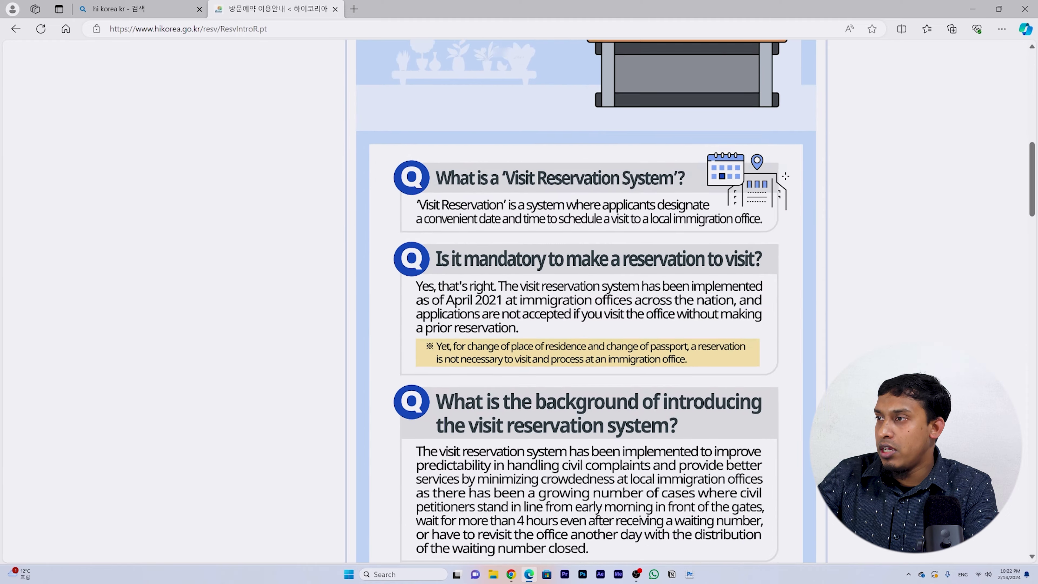
pyautogui.scroll(-10, 640, 287)
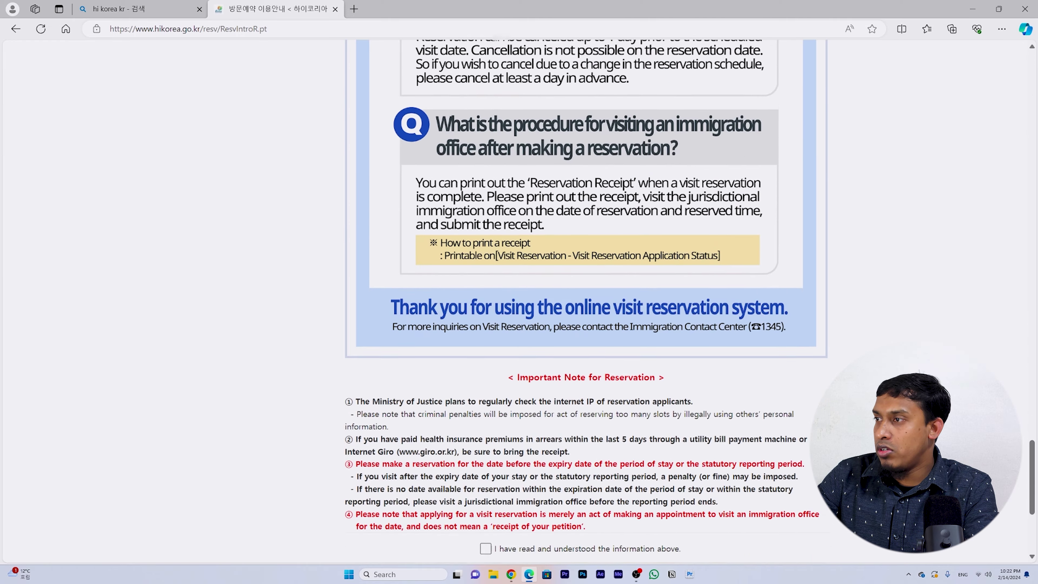
pyautogui.click(485, 304)
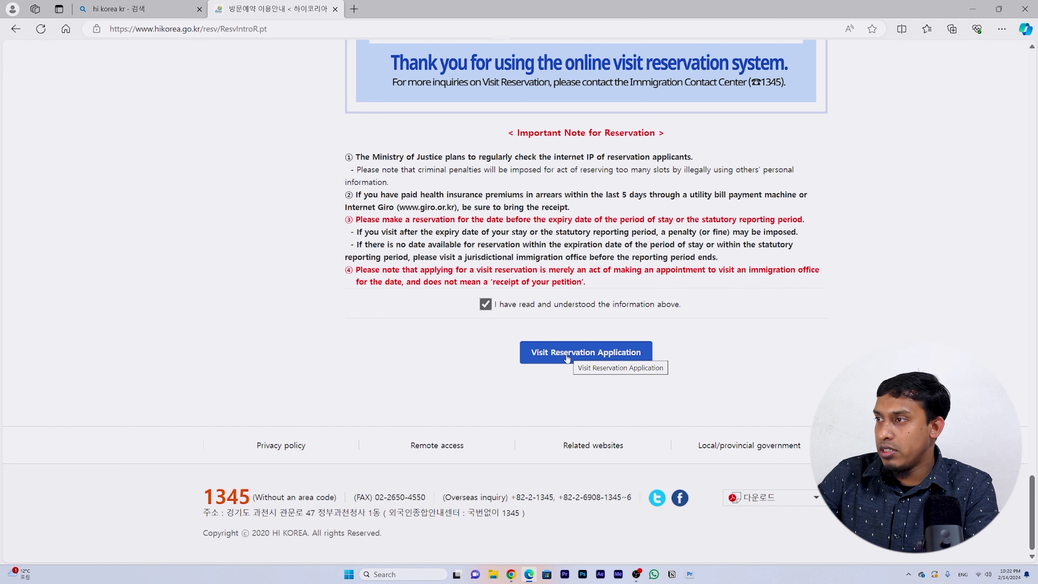
pyautogui.click(589, 358)
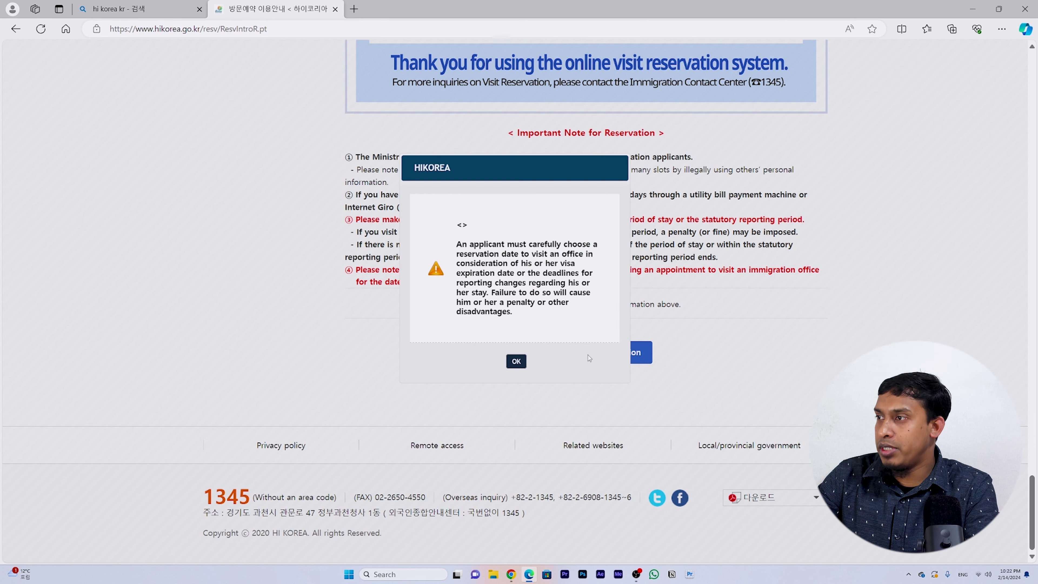
pyautogui.click(516, 362)
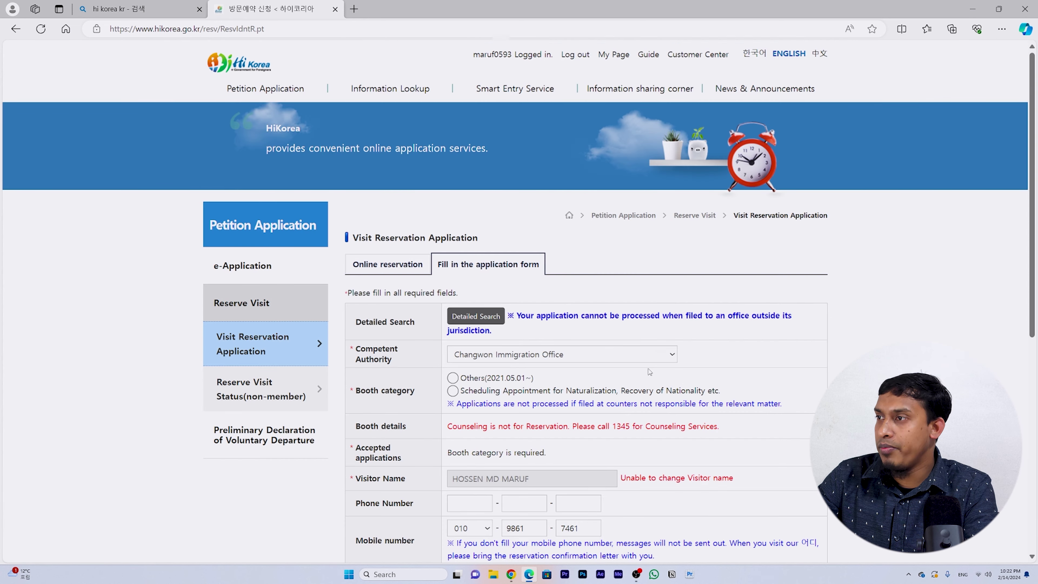
# - Choose the booth category Others(2021.05.01~) and select Foreign Resident Registration as the registration task
pyautogui.scroll(-3, 655, 380)
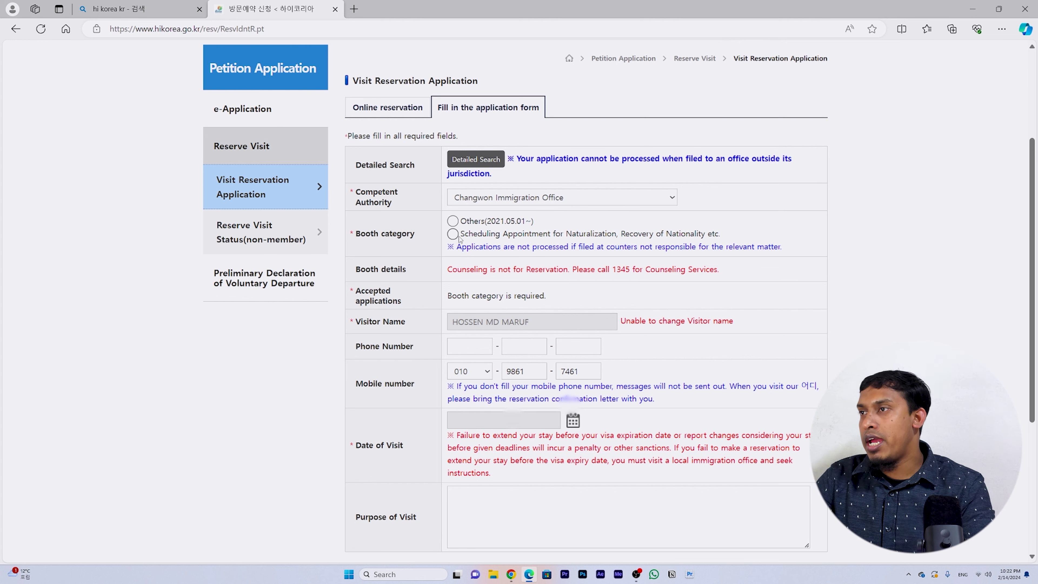
pyautogui.click(453, 221)
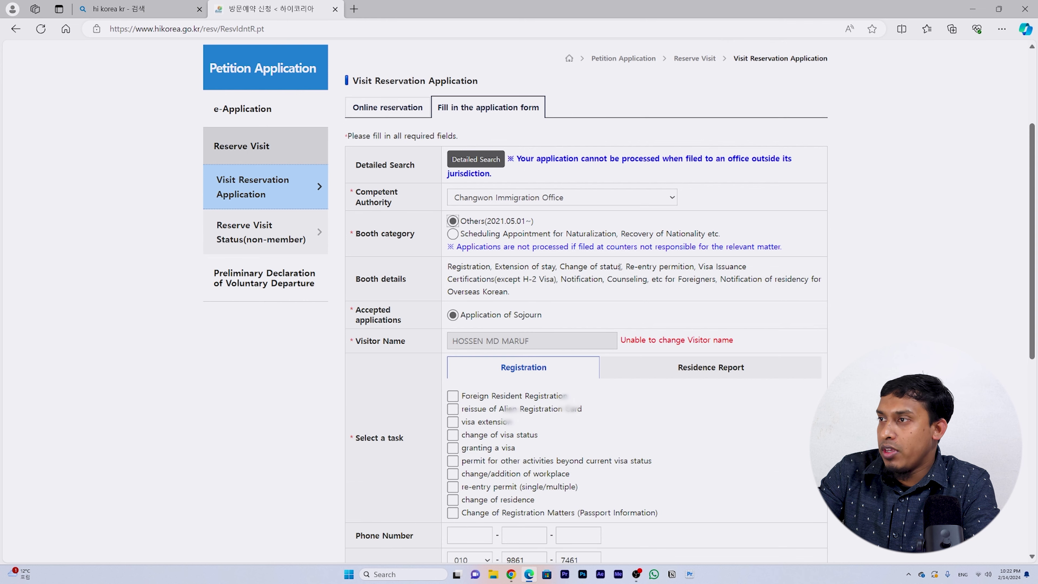
pyautogui.scroll(-3, 613, 272)
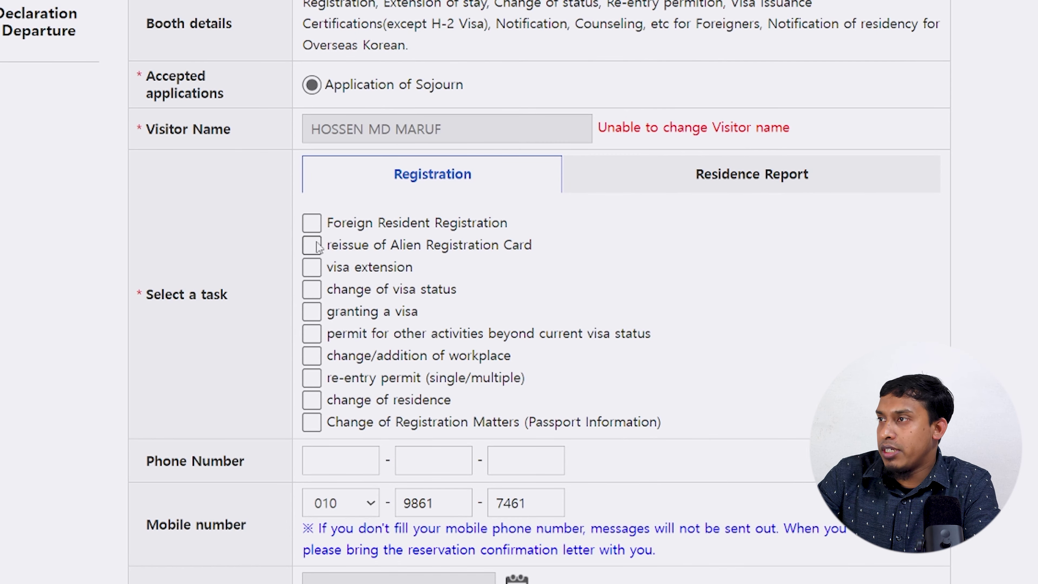
pyautogui.click(311, 229)
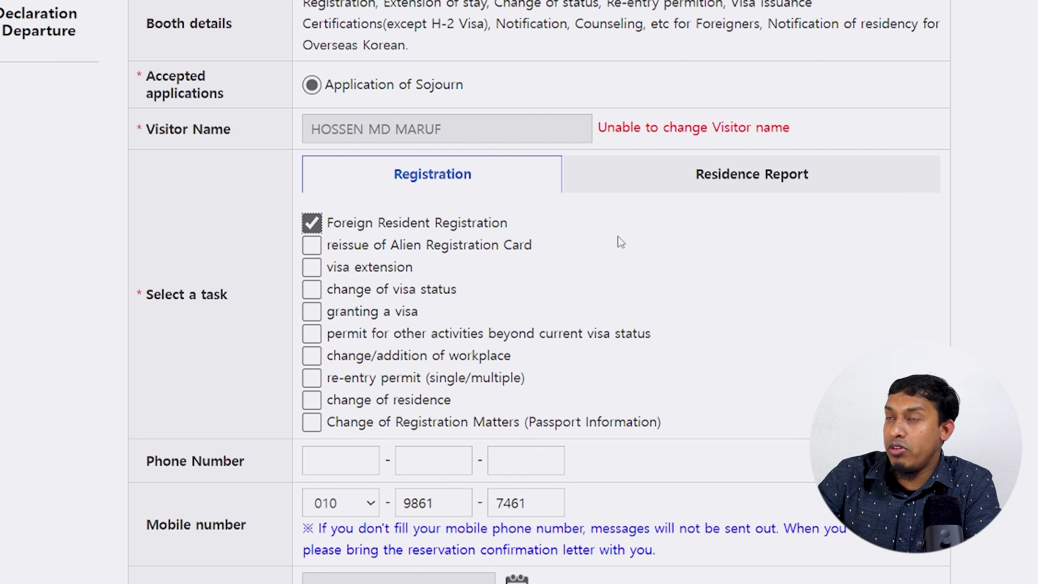
pyautogui.click(726, 182)
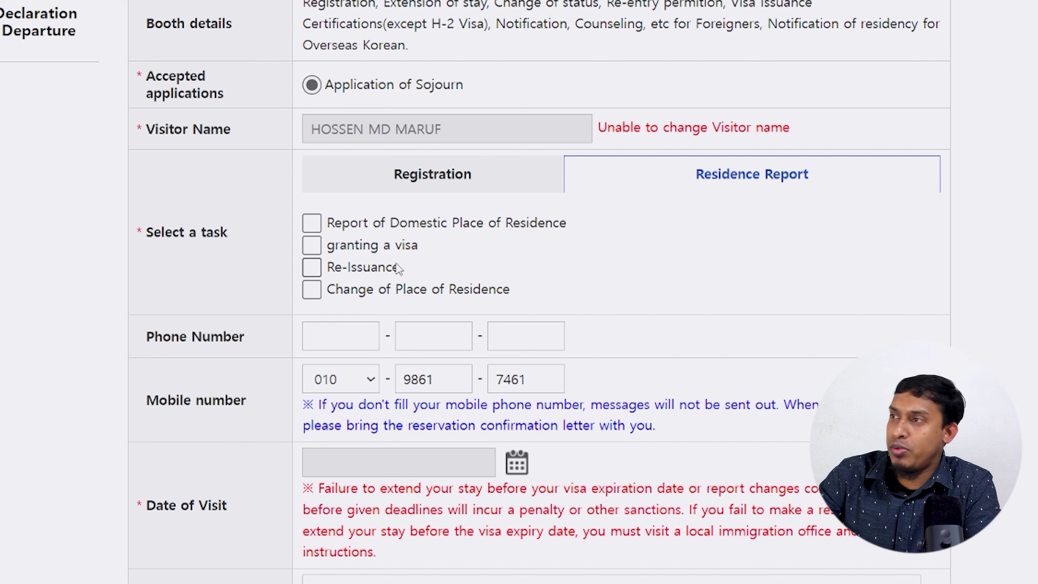
pyautogui.click(436, 188)
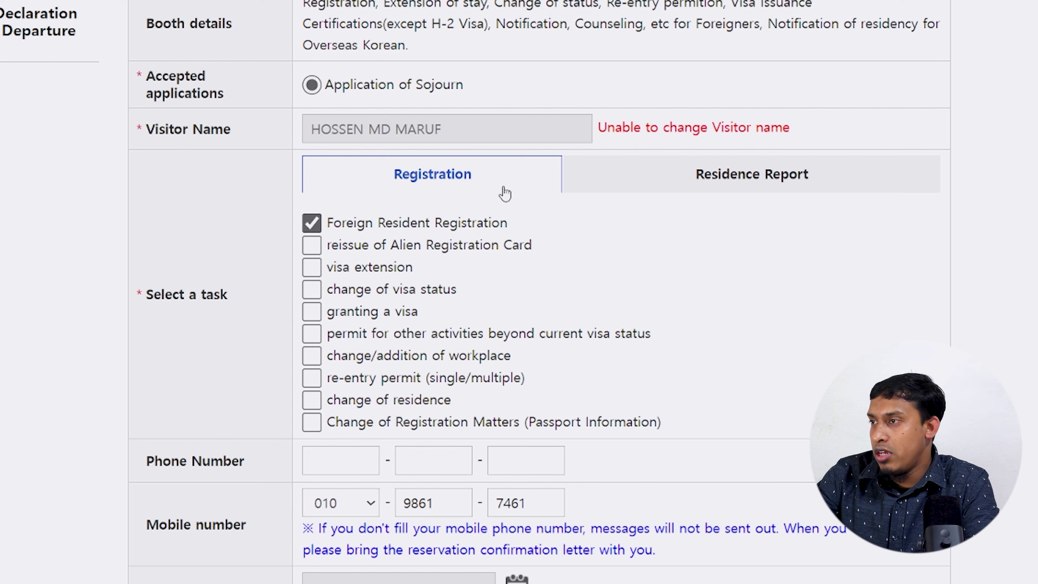
# - Set the date of visit to 2024-02-22 with the 13:48 time slot
pyautogui.scroll(-5, 417, 243)
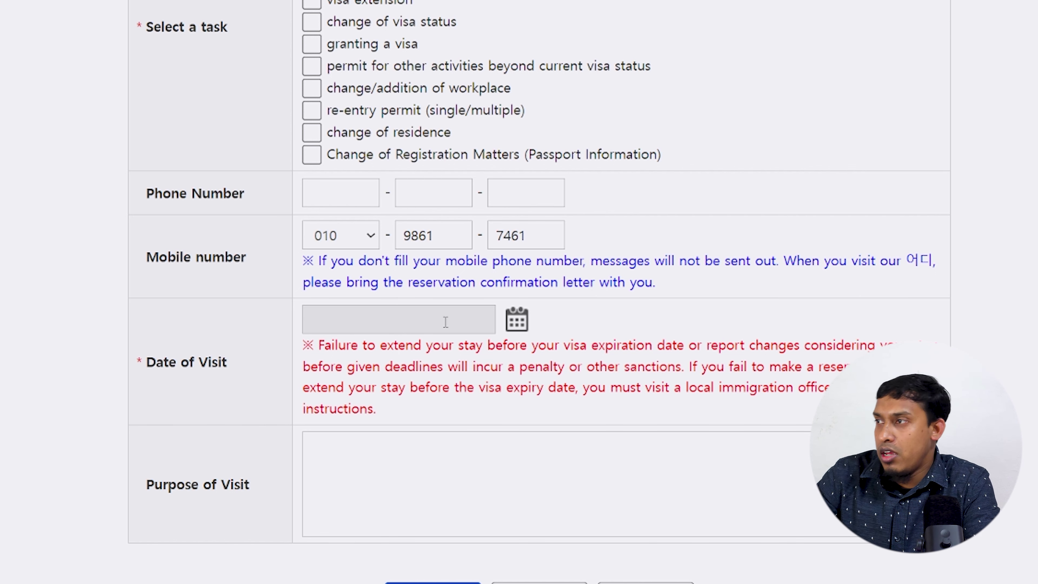
pyautogui.click(518, 324)
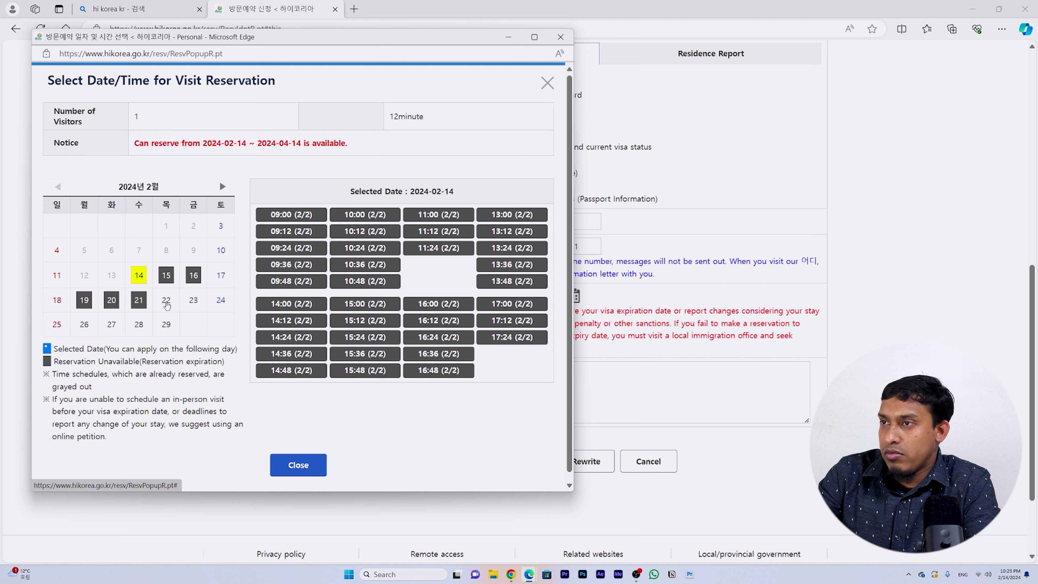
pyautogui.click(168, 305)
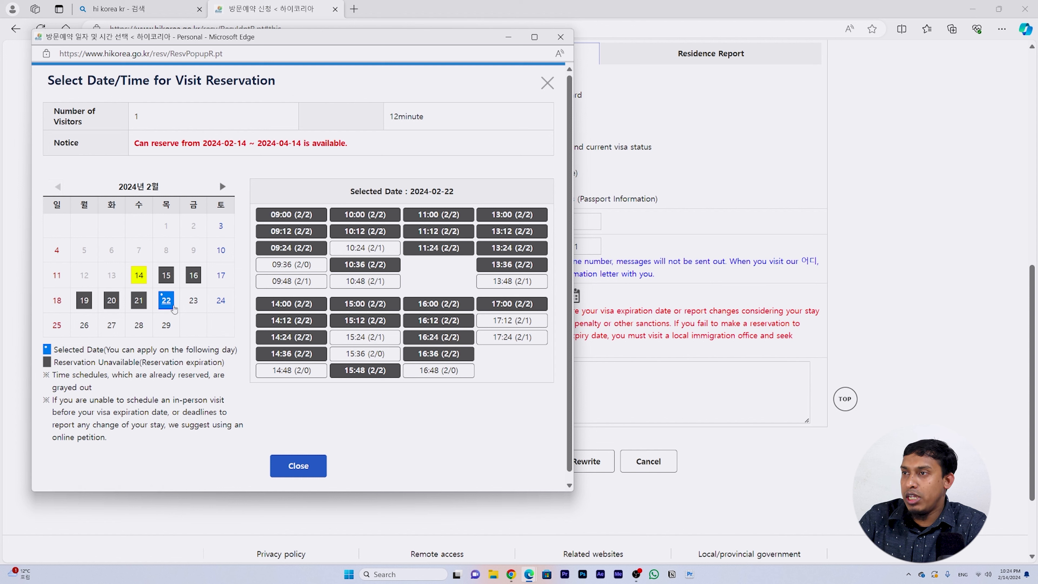
pyautogui.click(194, 302)
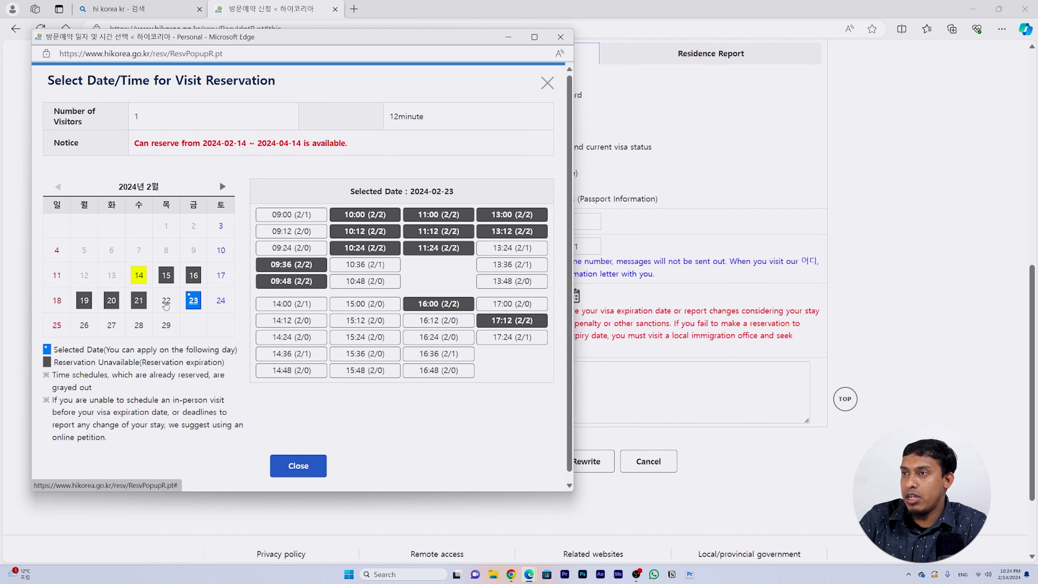
pyautogui.click(166, 303)
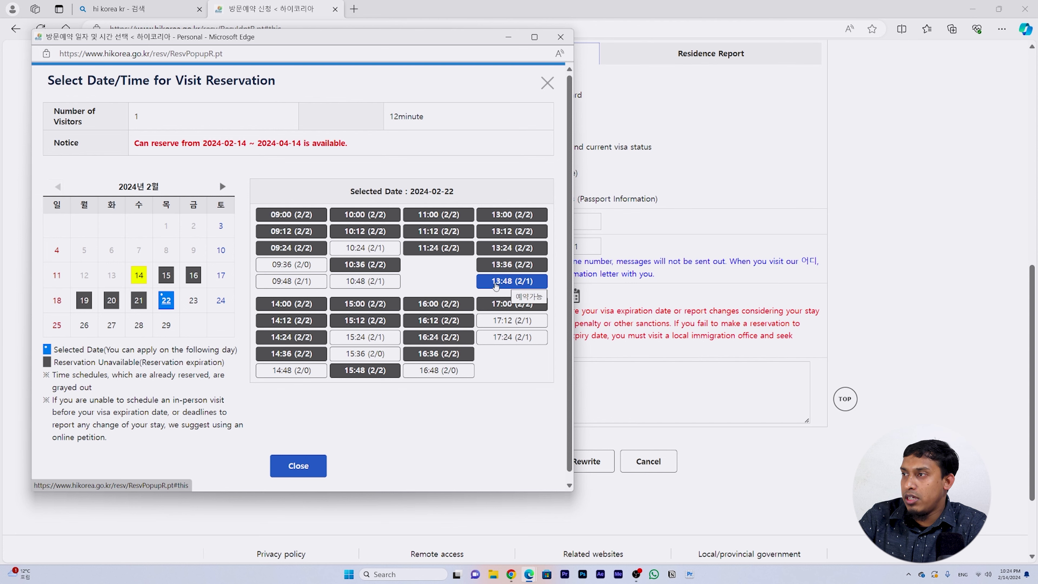
pyautogui.click(498, 285)
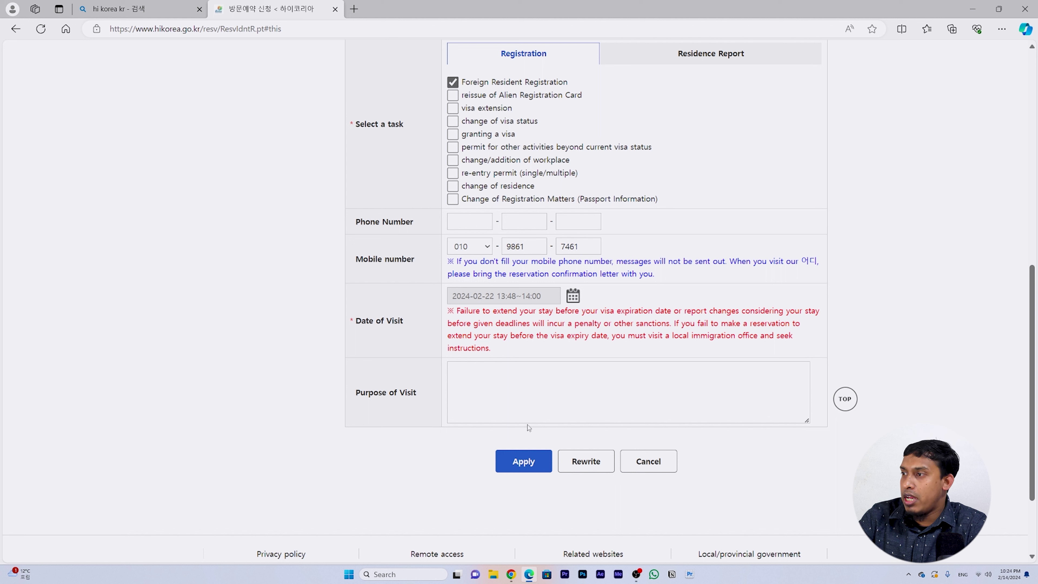
# - Submit the completed visit reservation application
pyautogui.click(523, 465)
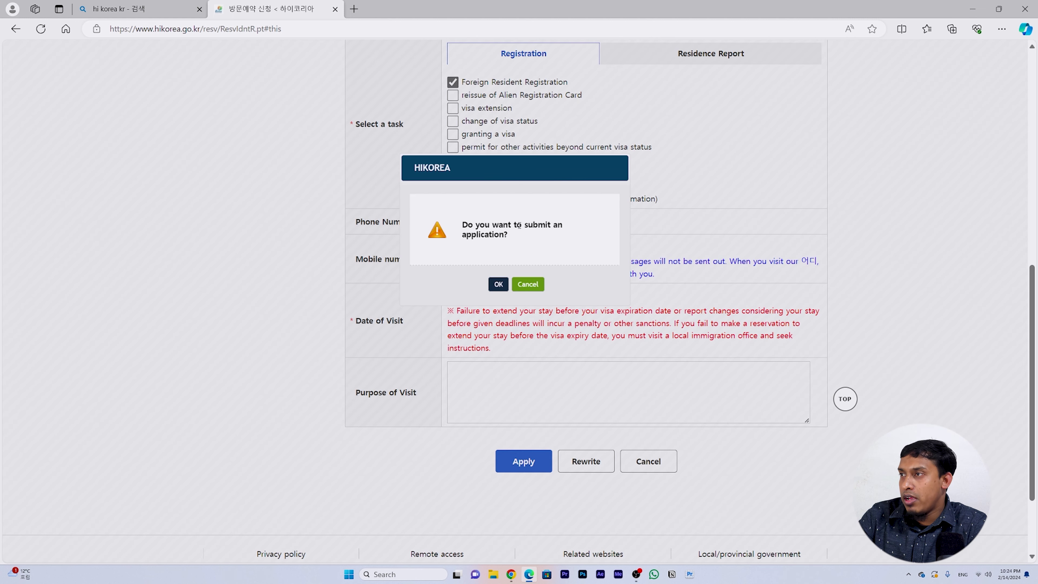